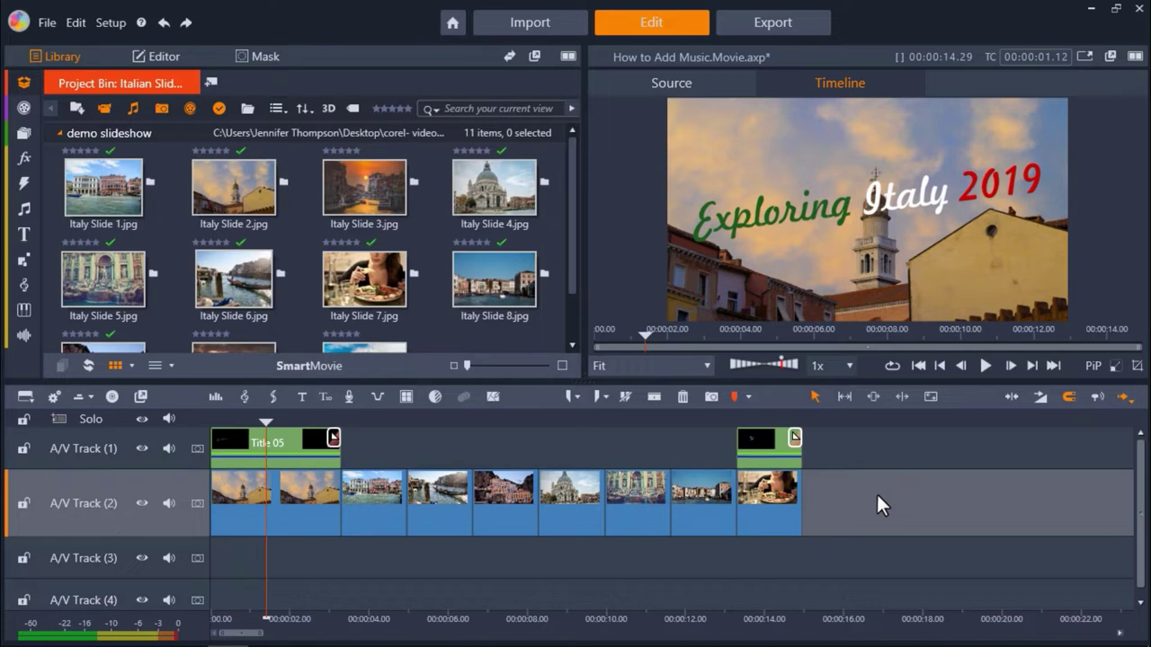
Select all the slide clips on A/V Track 2 and launch the ScoreFitter song creator.
drag(828, 511, 218, 499)
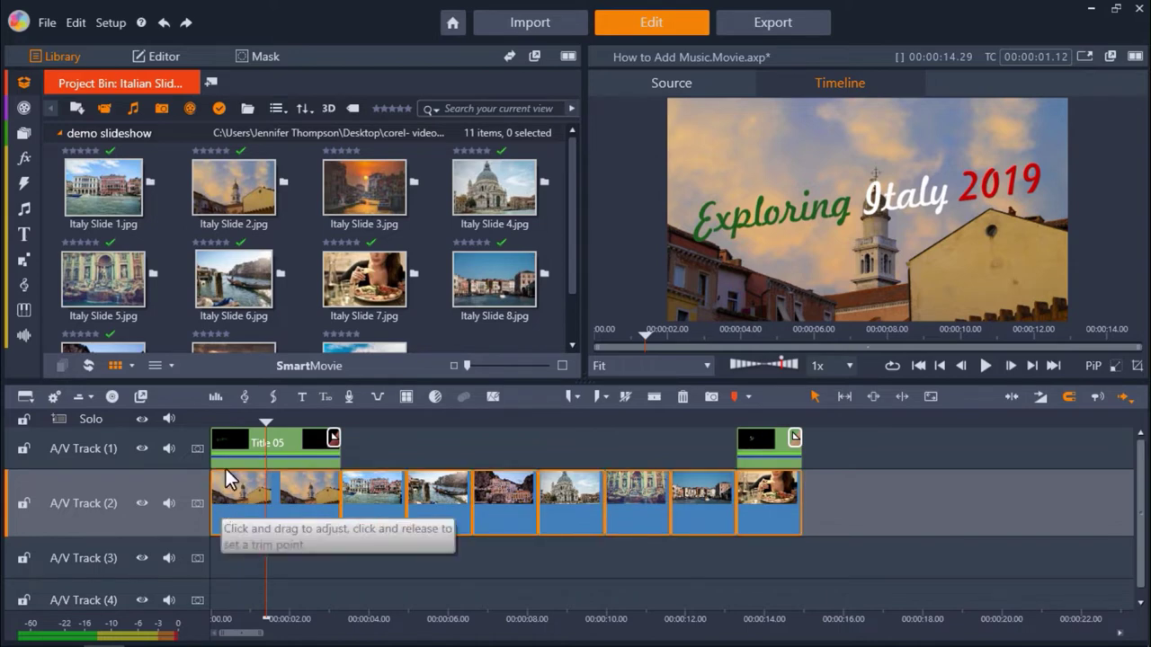
click(248, 399)
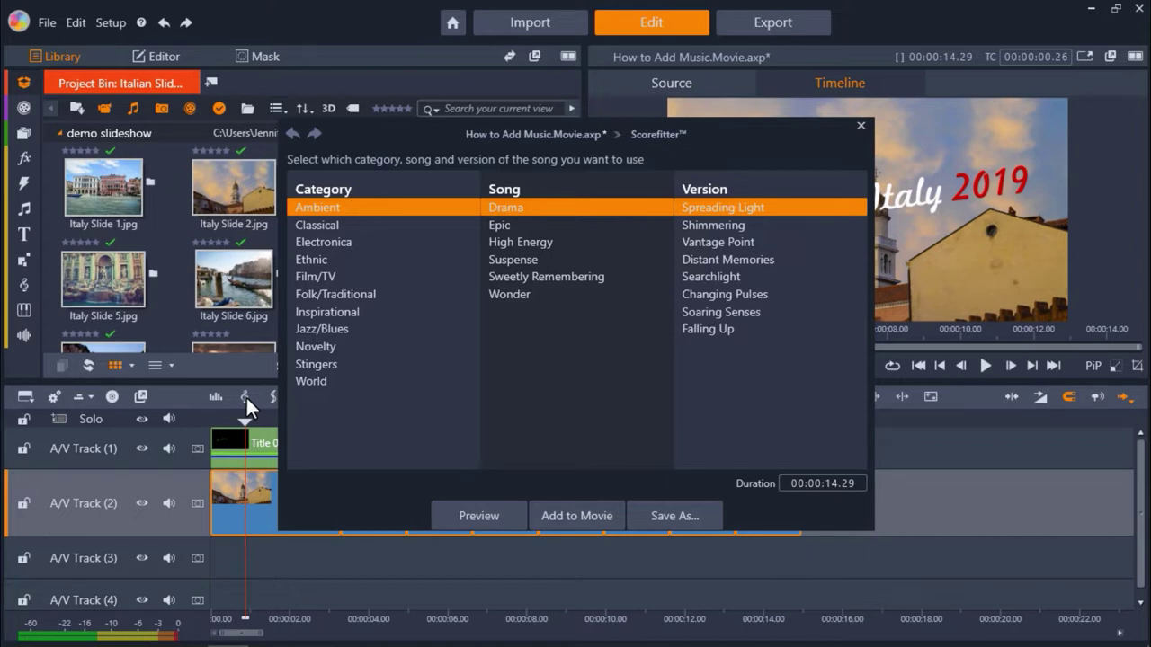
Browse the Classical, Electronica and Ethnic categories, then pick the Ethnic song Streets Of Italia.
click(378, 229)
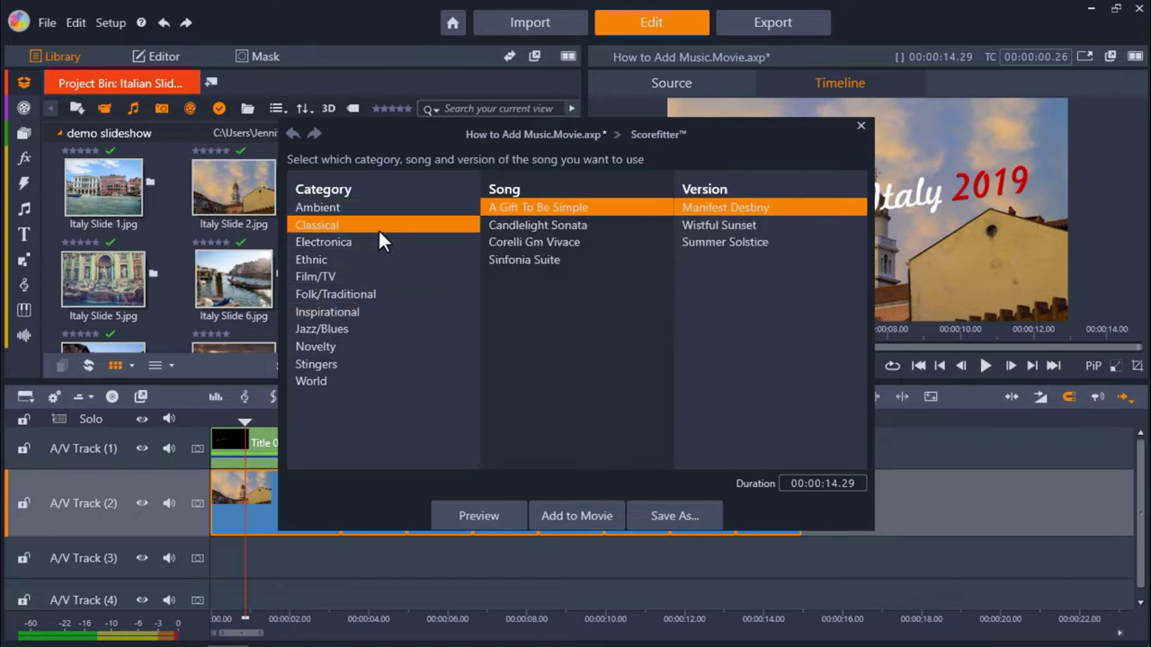
click(376, 241)
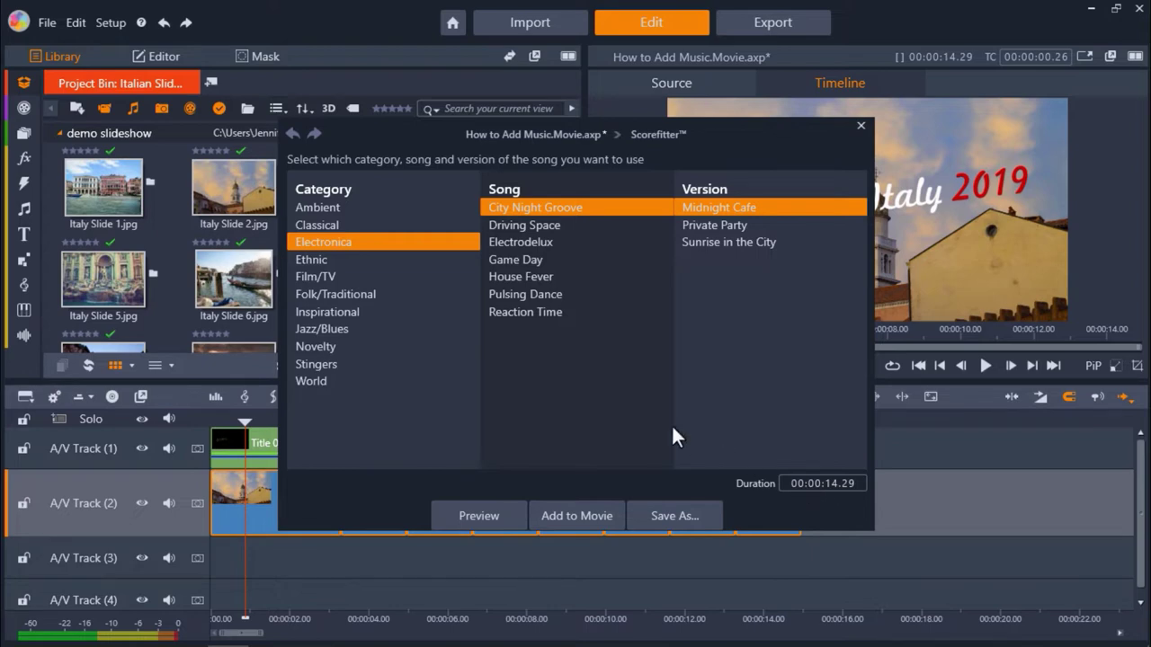
click(321, 261)
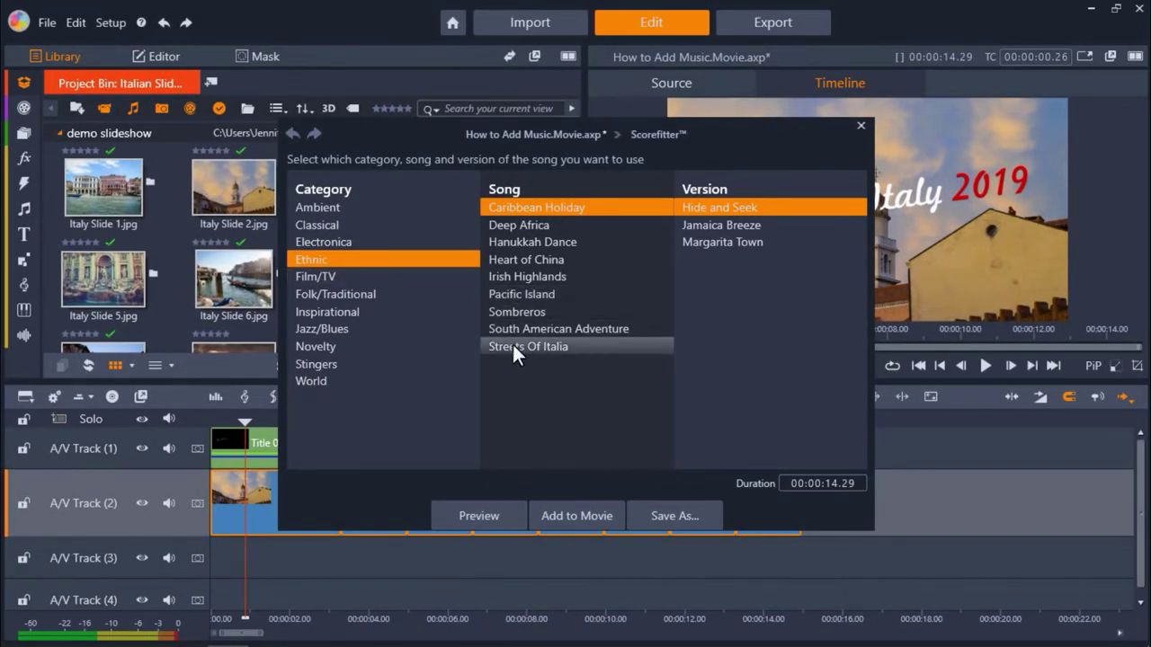
click(557, 346)
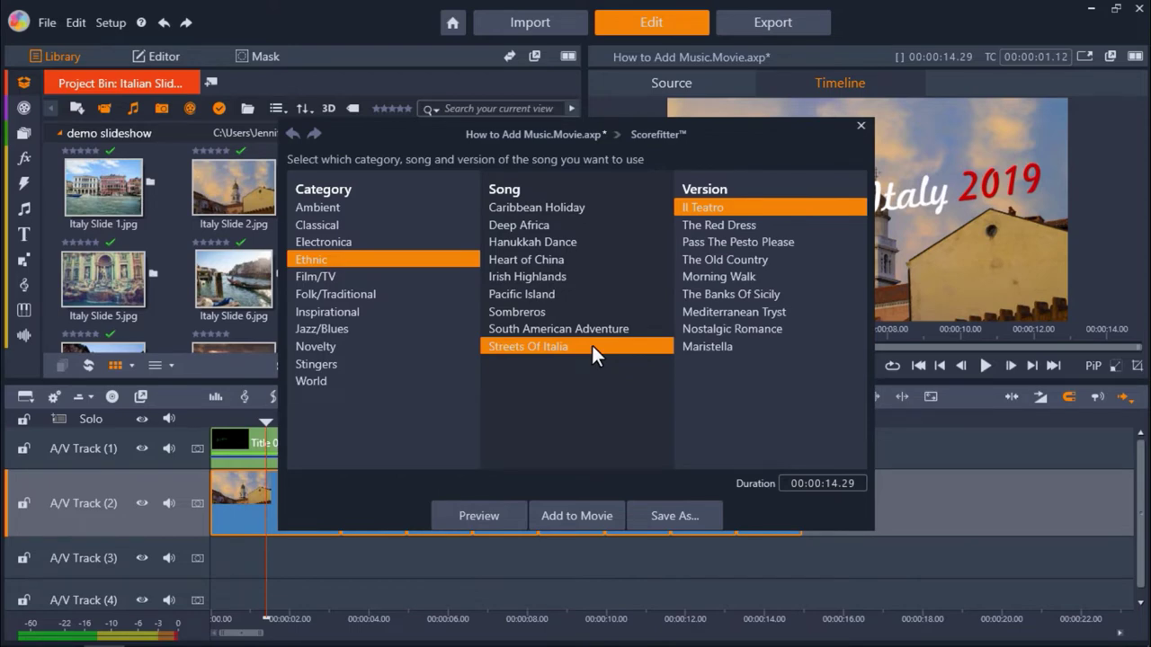
Choose The Red Dress version of Streets Of Italia and briefly preview it.
click(716, 226)
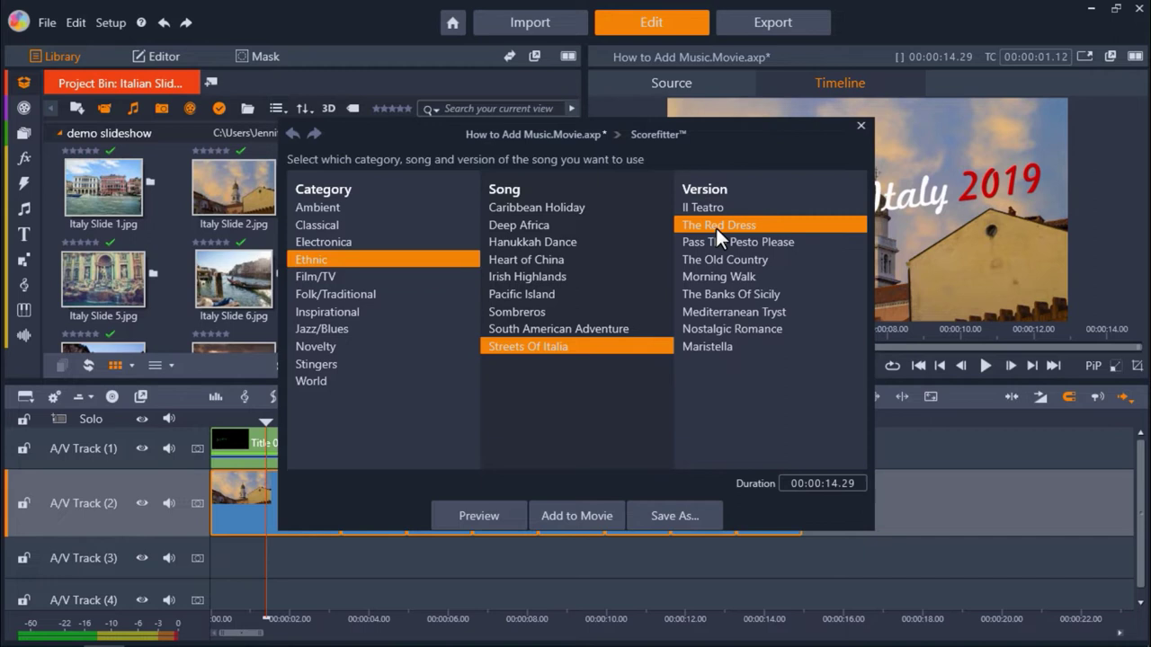
click(479, 516)
click(490, 517)
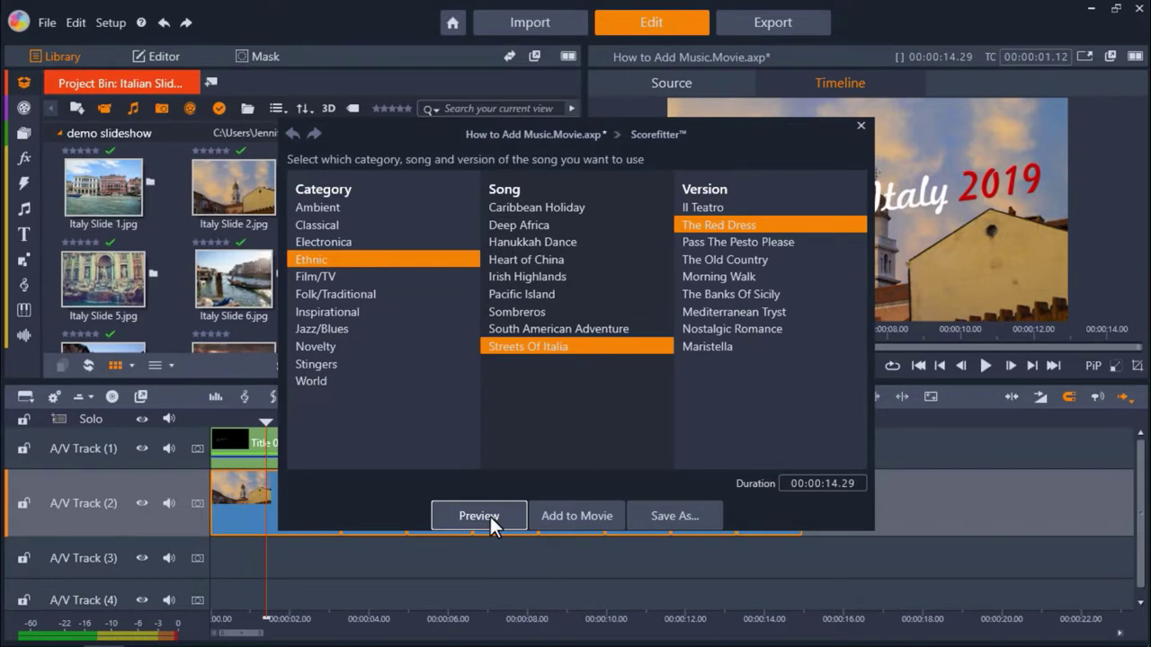
Set the song duration to 30 seconds and save it as '30 Second Italian Song'.
click(832, 481)
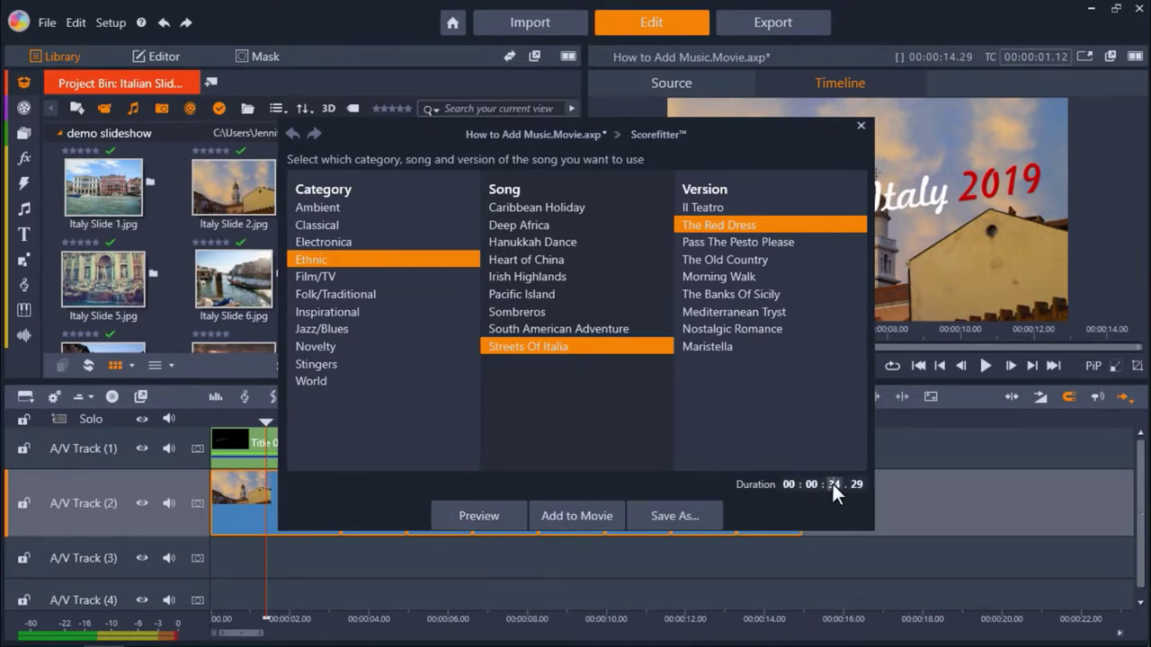
text(30)
click(701, 517)
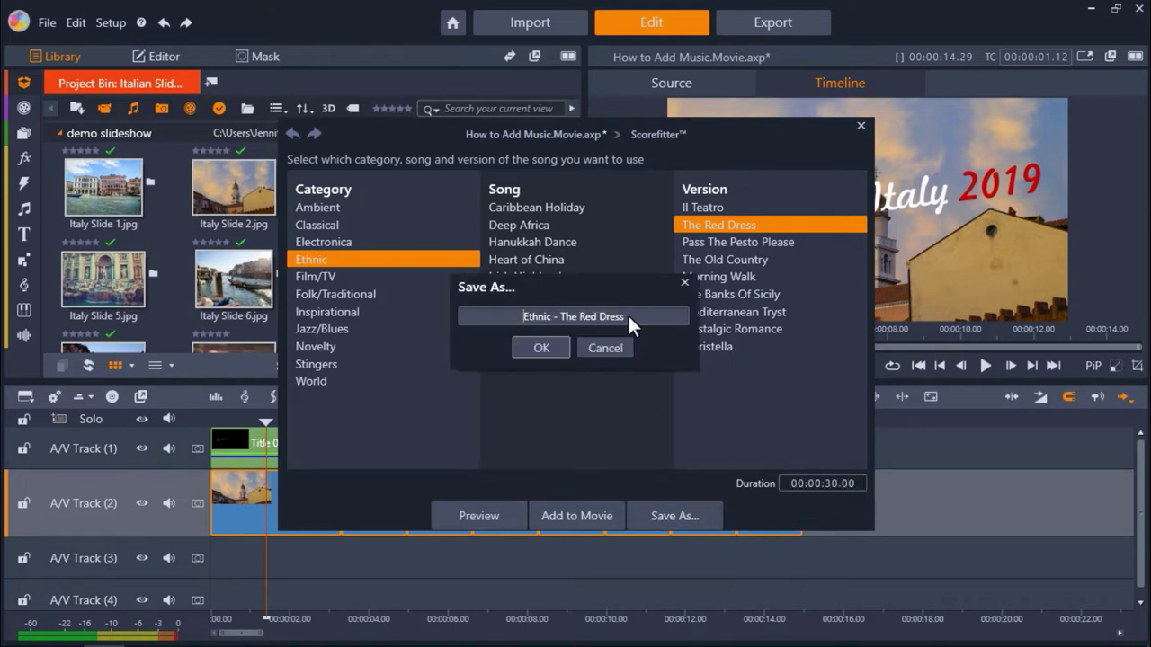
drag(628, 316, 500, 315)
text(30 Second Italian Song)
click(536, 348)
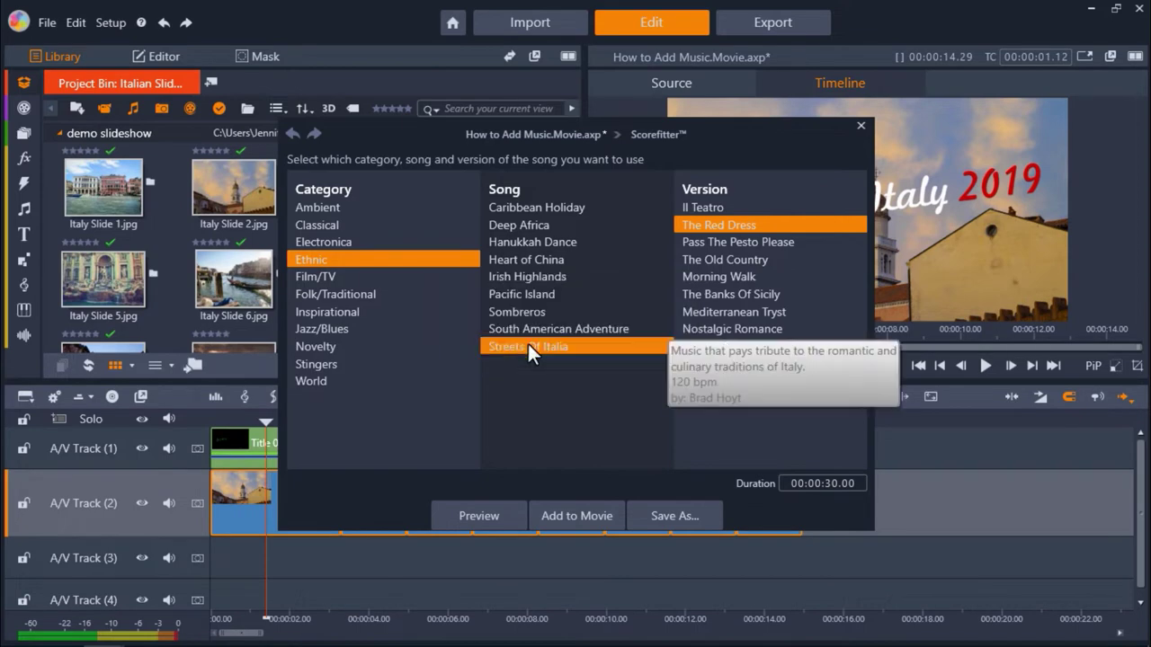
Close ScoreFitter and show '30 Second Italian Song' in the library's Scorefitter collection.
click(859, 127)
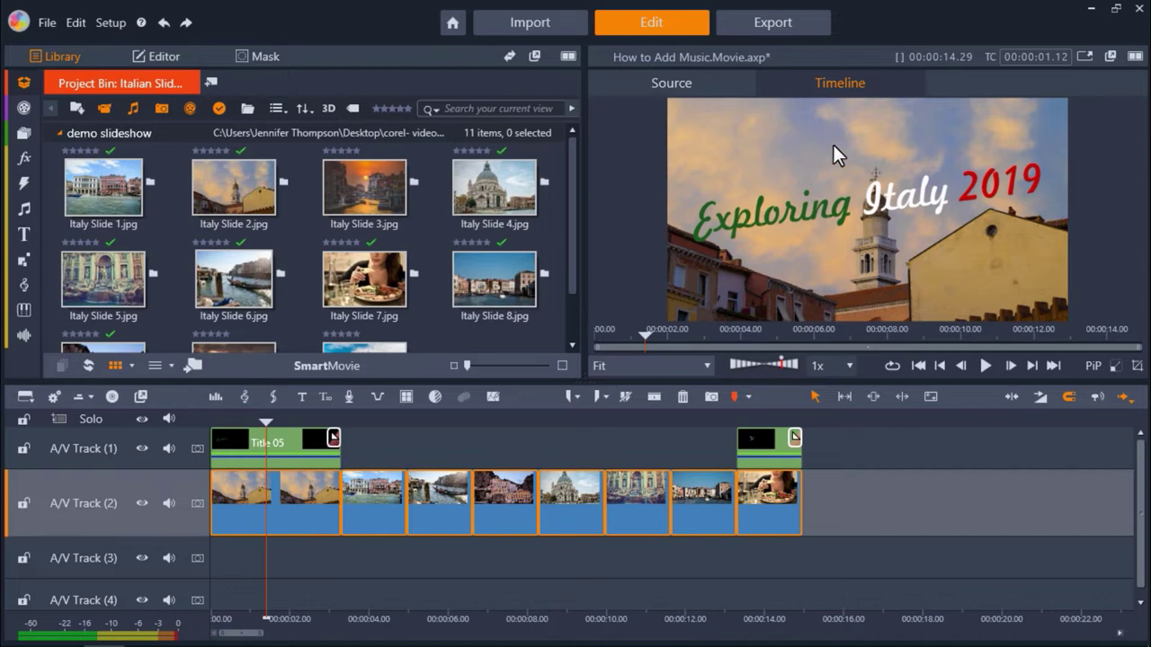
click(194, 365)
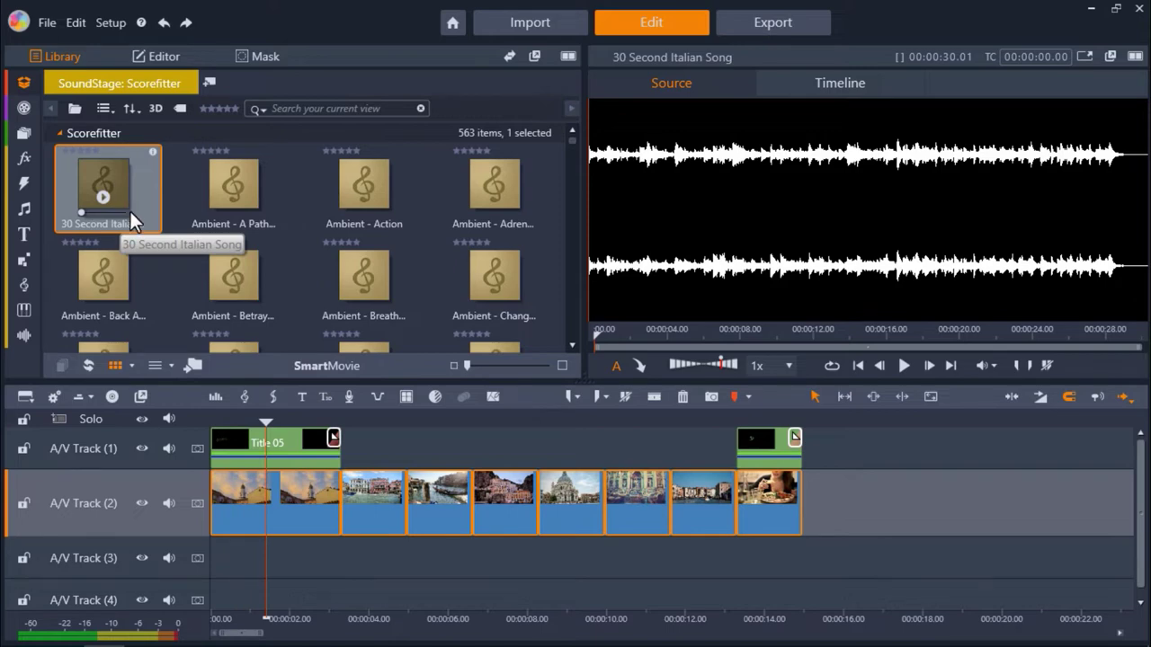
Add the Mediterranean Tryst version of Streets Of Italia to the movie and play it back.
click(246, 395)
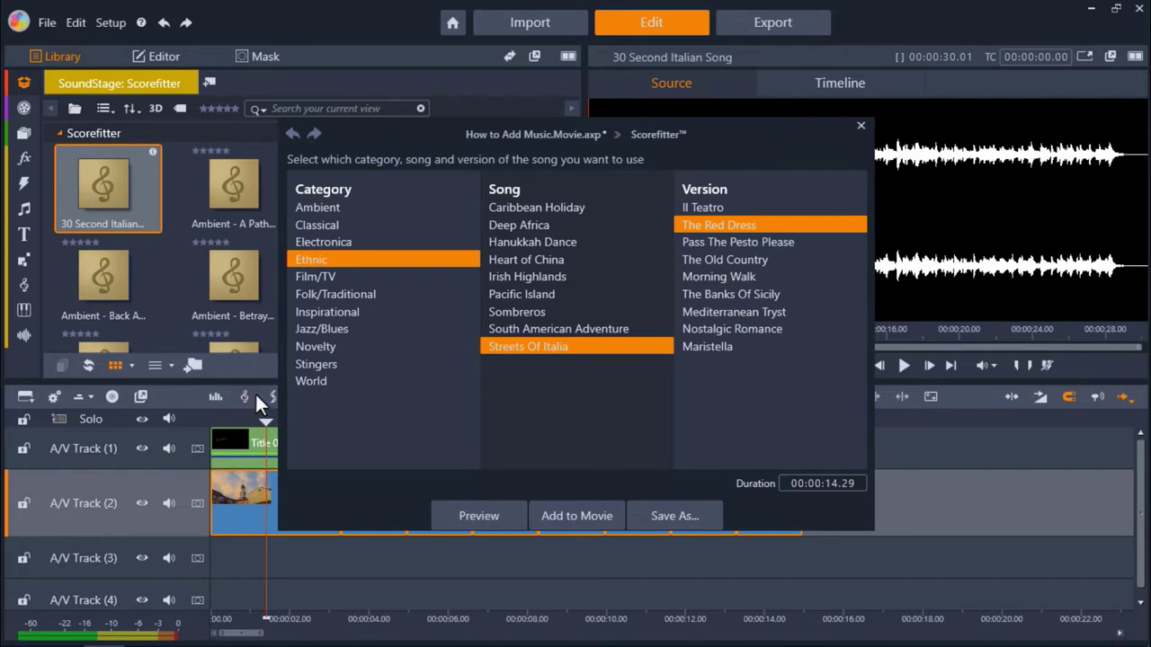
click(707, 312)
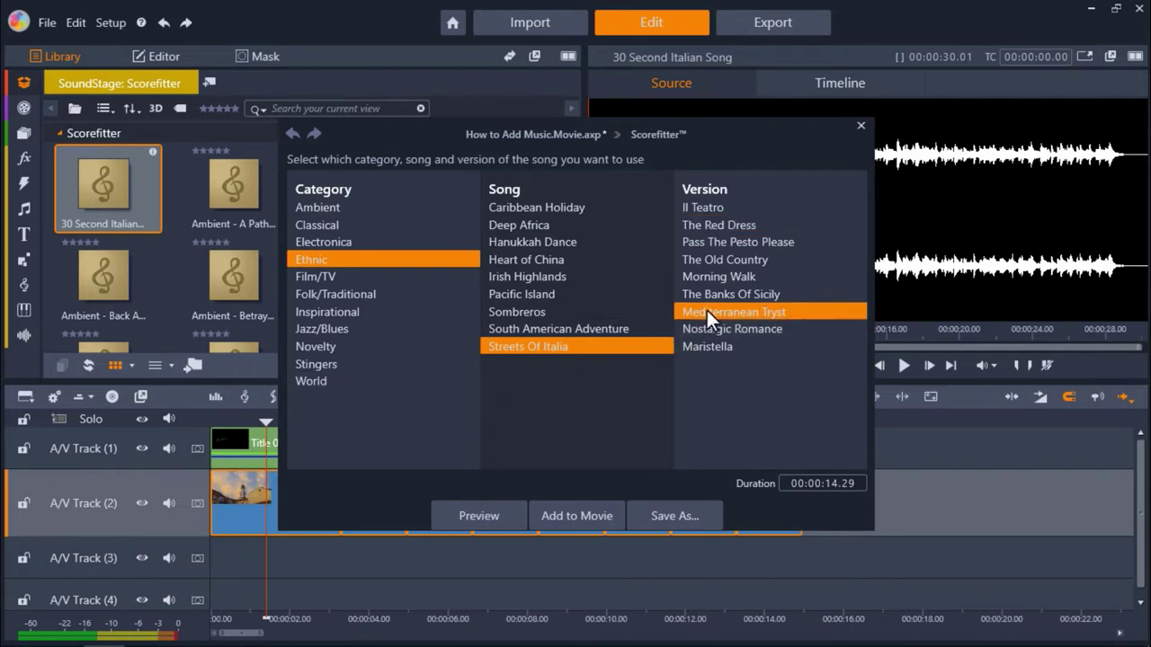
click(592, 514)
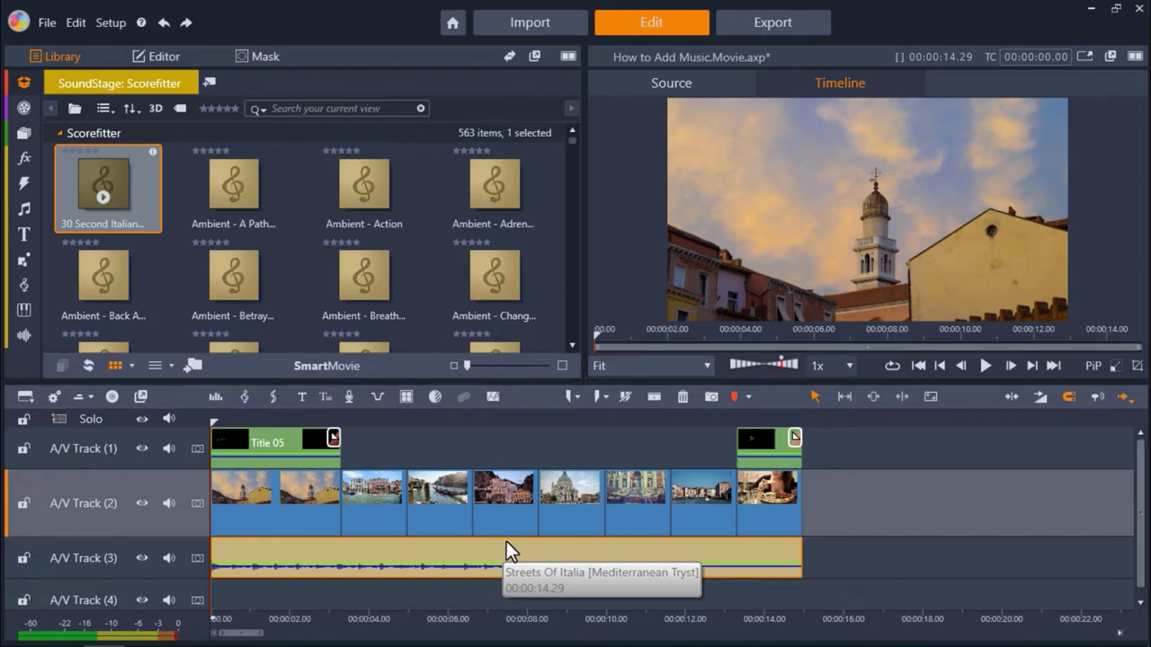
click(980, 366)
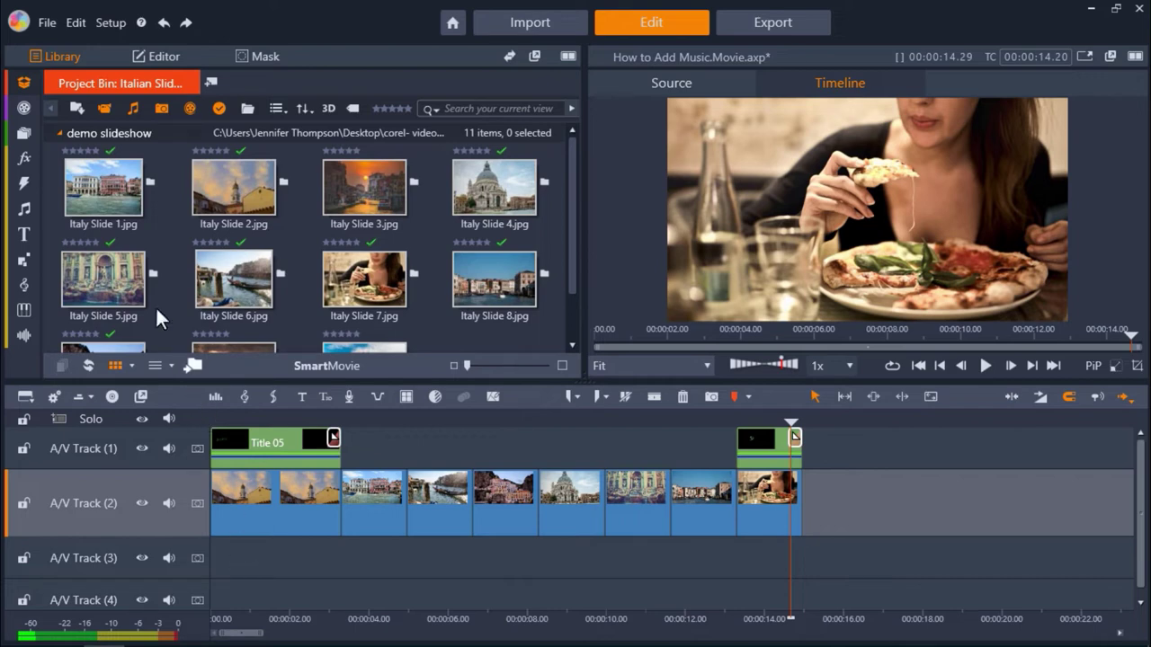
Import Acoustic Loop.mp3 and place it on A/V Track (3) beneath the slides.
click(79, 109)
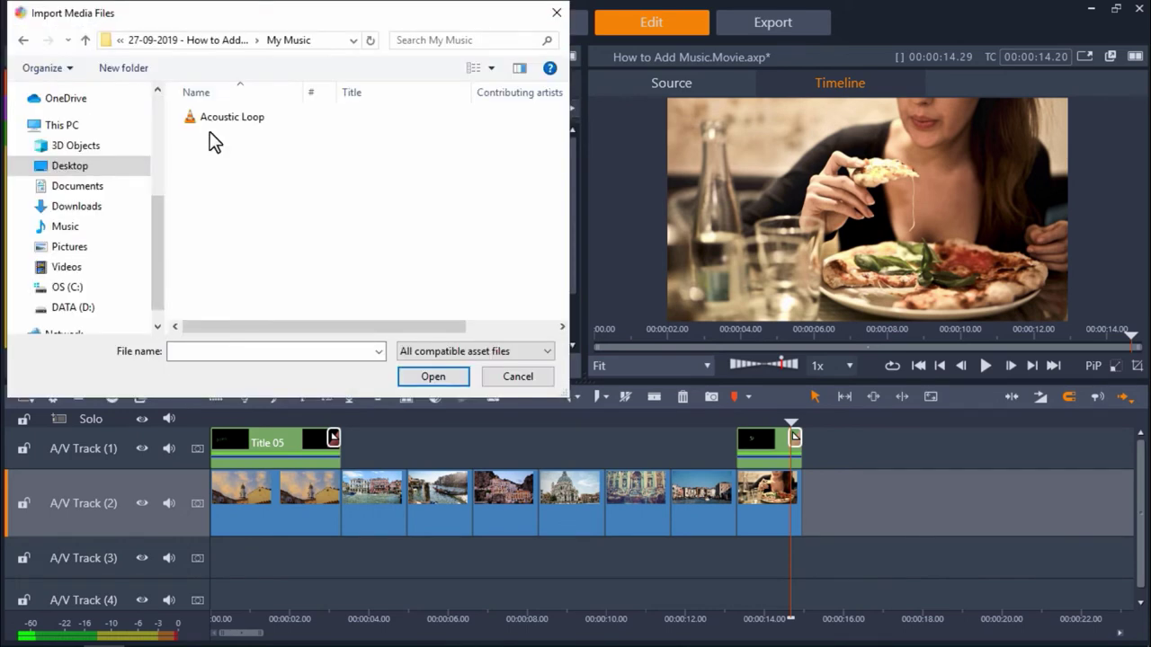
click(249, 121)
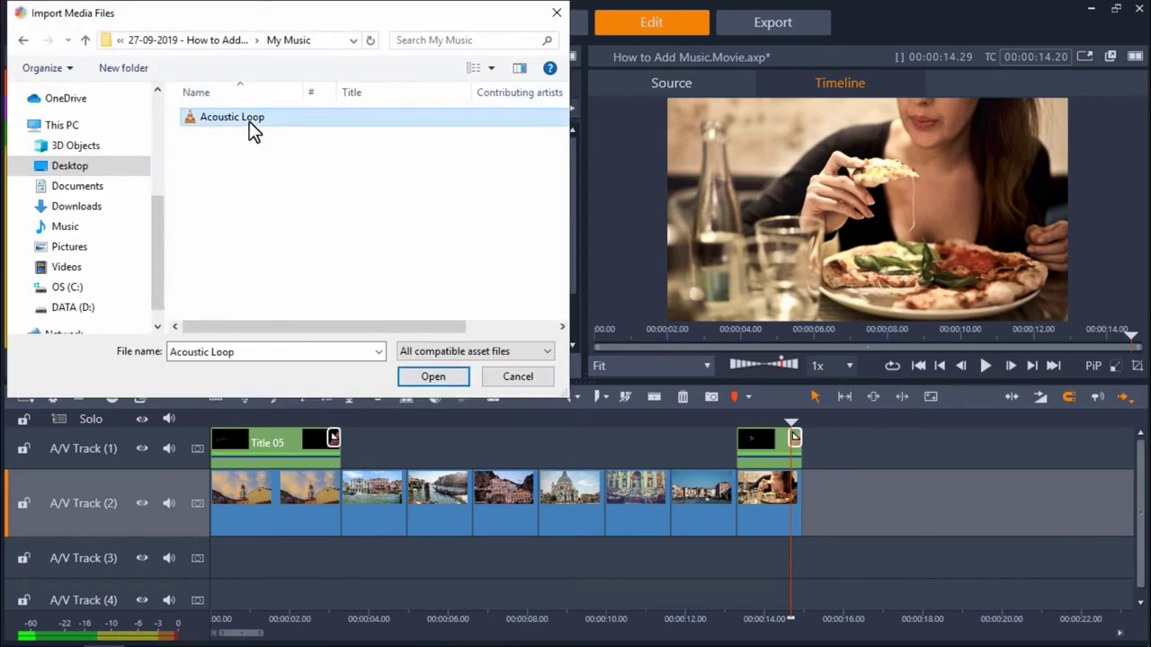
click(419, 380)
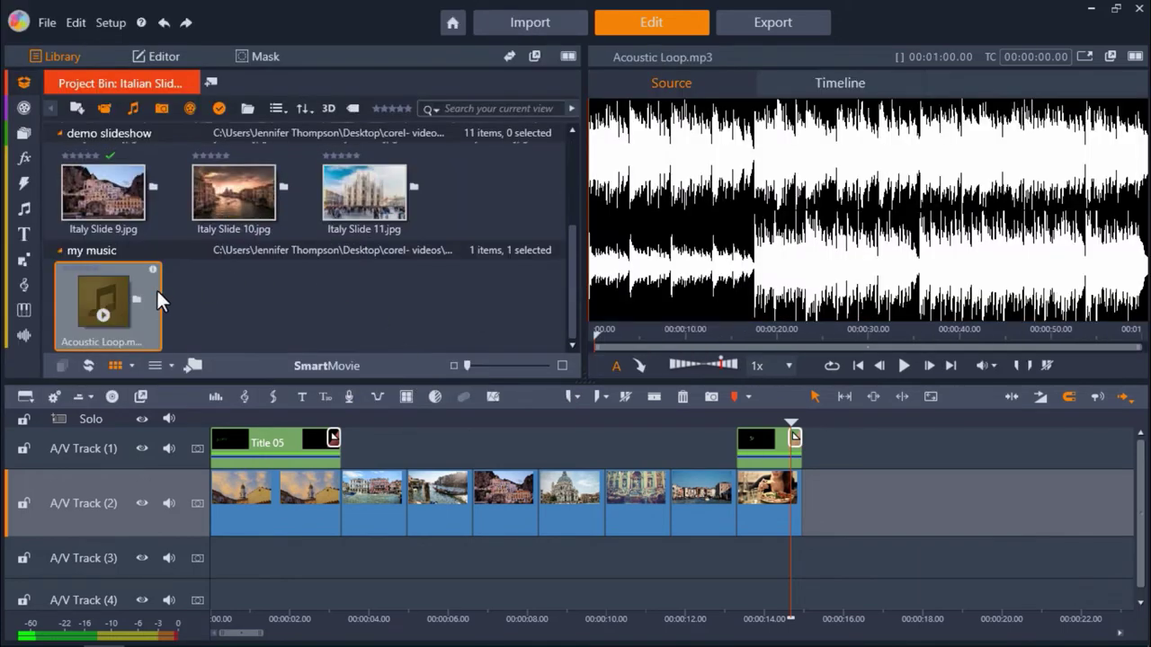
drag(156, 289, 216, 557)
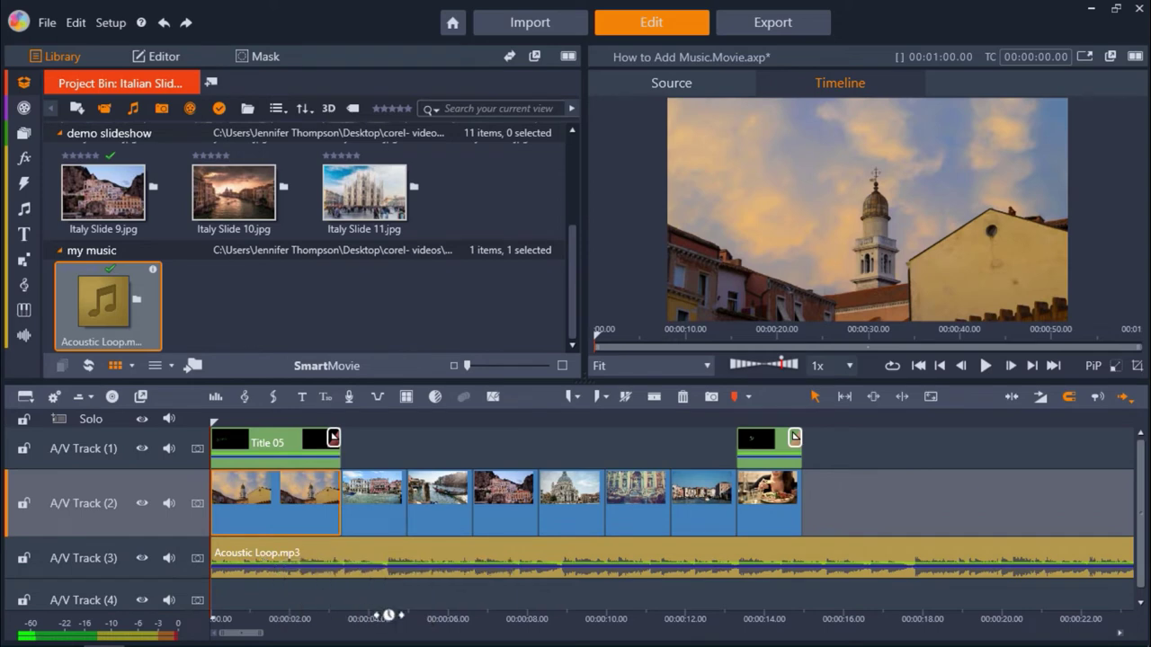
Trim the Acoustic Loop clip to end at 00:00:14.29 with the last slide, then play the ending from about 12 seconds.
drag(387, 619, 180, 625)
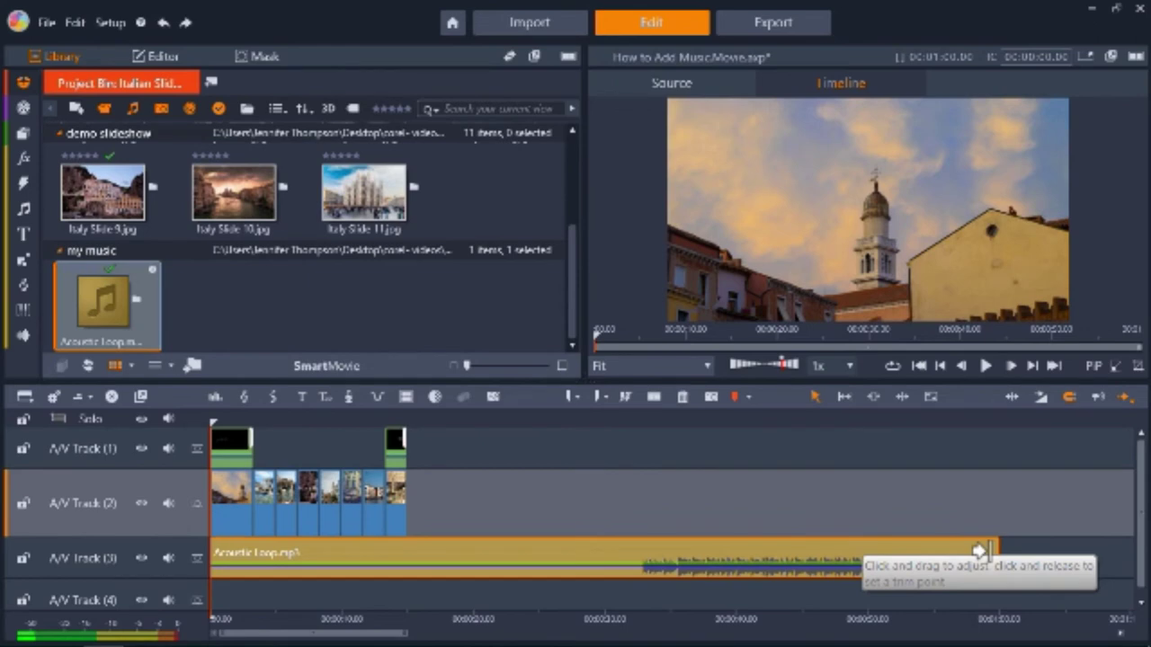
drag(980, 550, 405, 572)
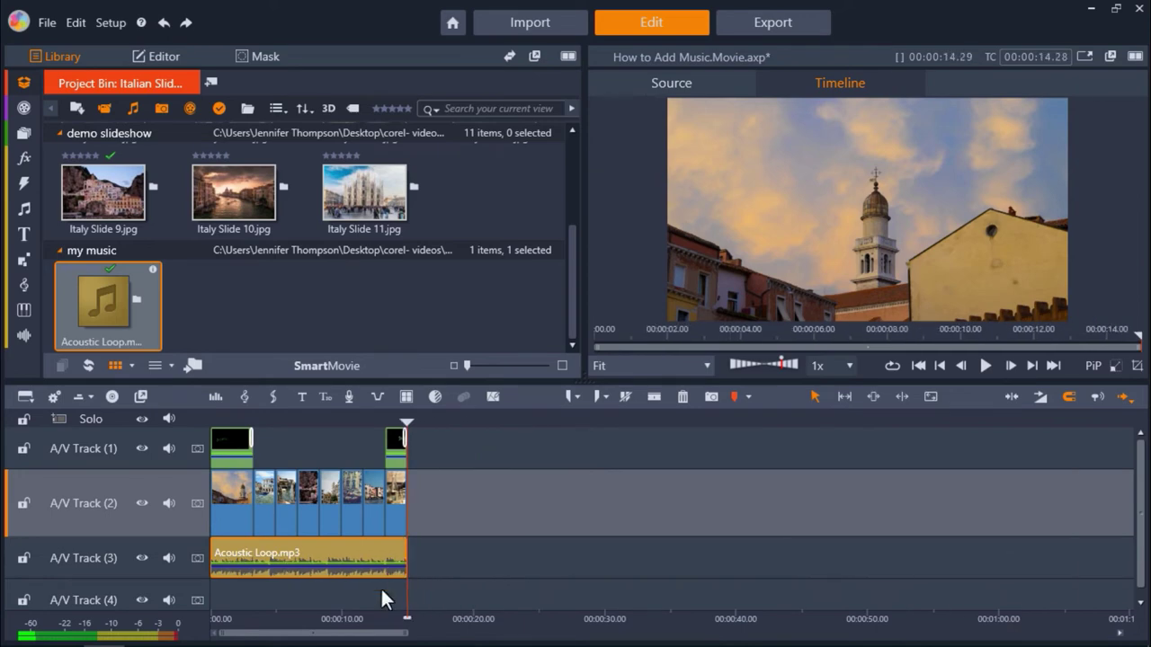
scroll(388, 616, up, 2)
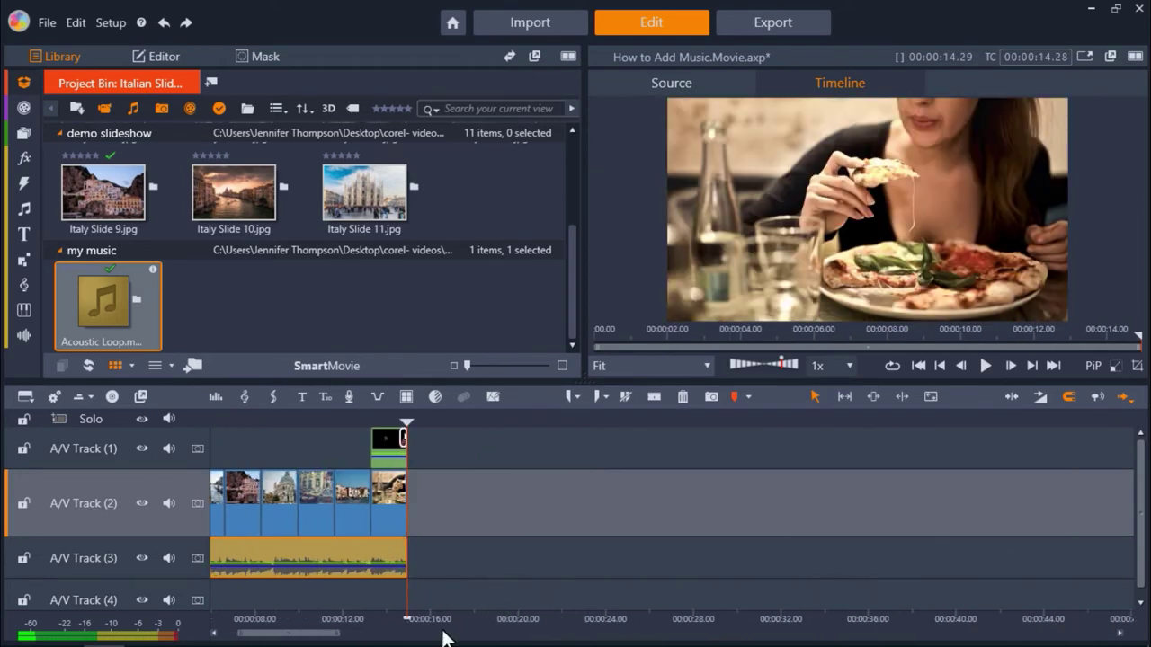
drag(333, 635, 287, 640)
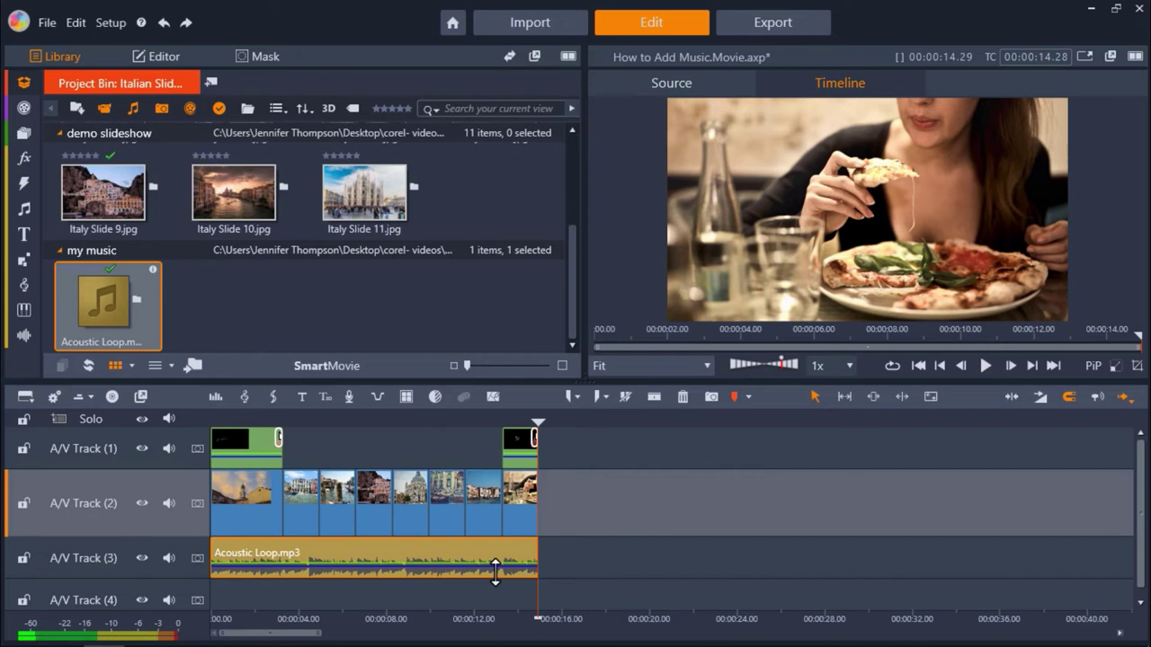
drag(535, 525, 490, 523)
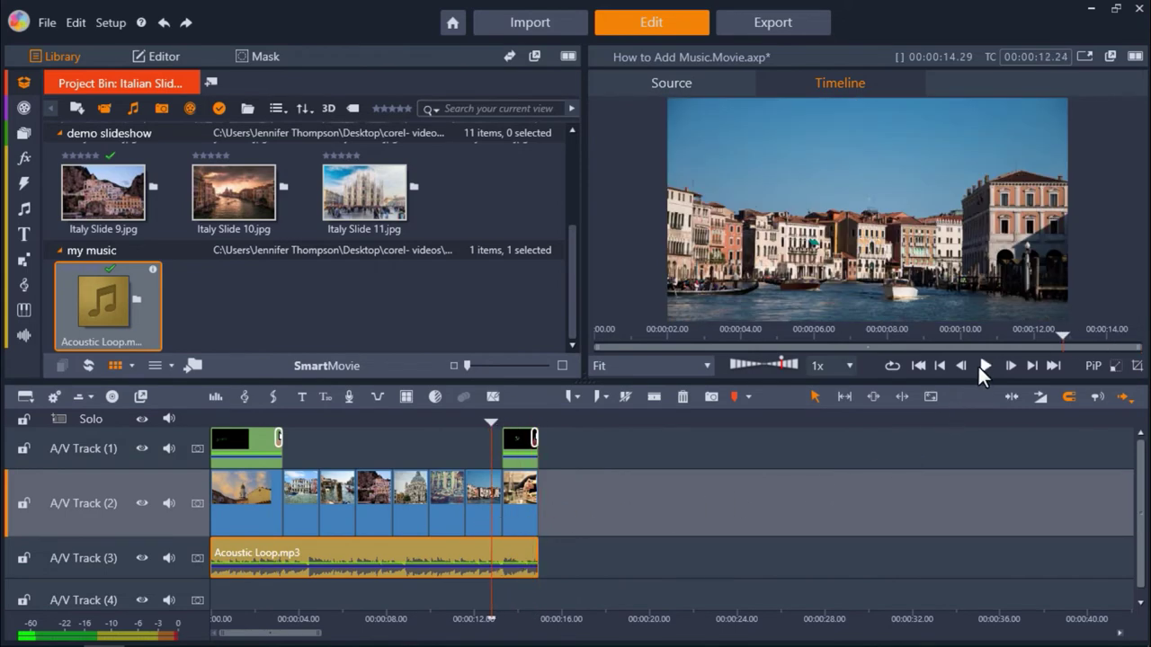
click(979, 363)
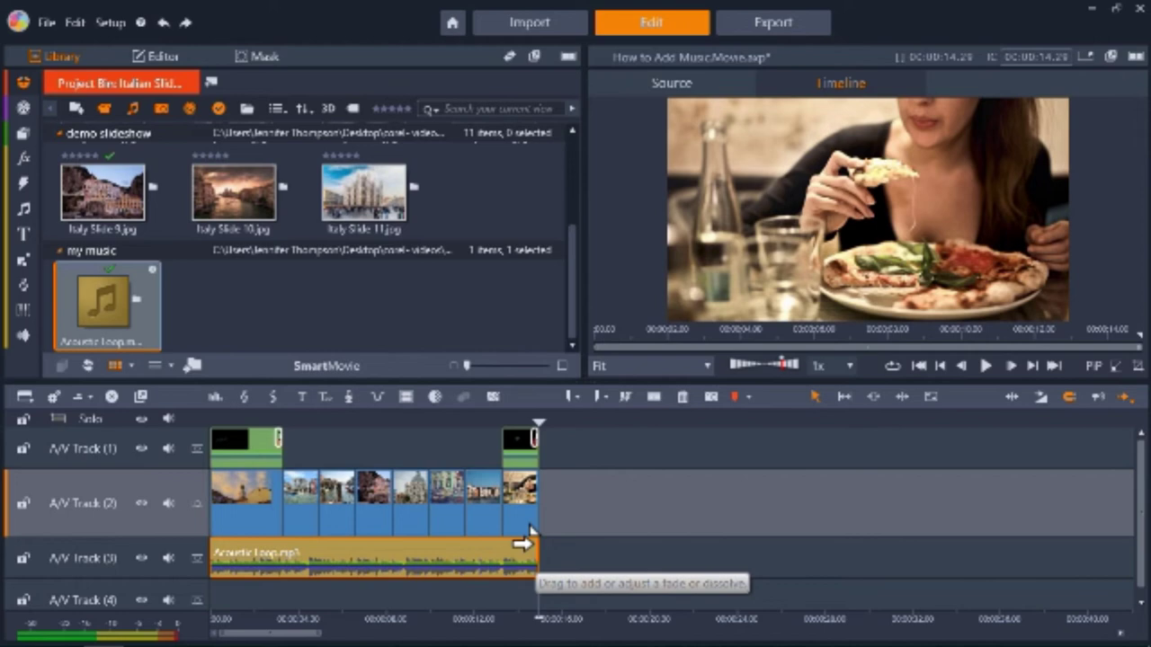
Add a fade-out to the end of the Acoustic Loop music and preview it from about 11 seconds.
drag(529, 543, 493, 544)
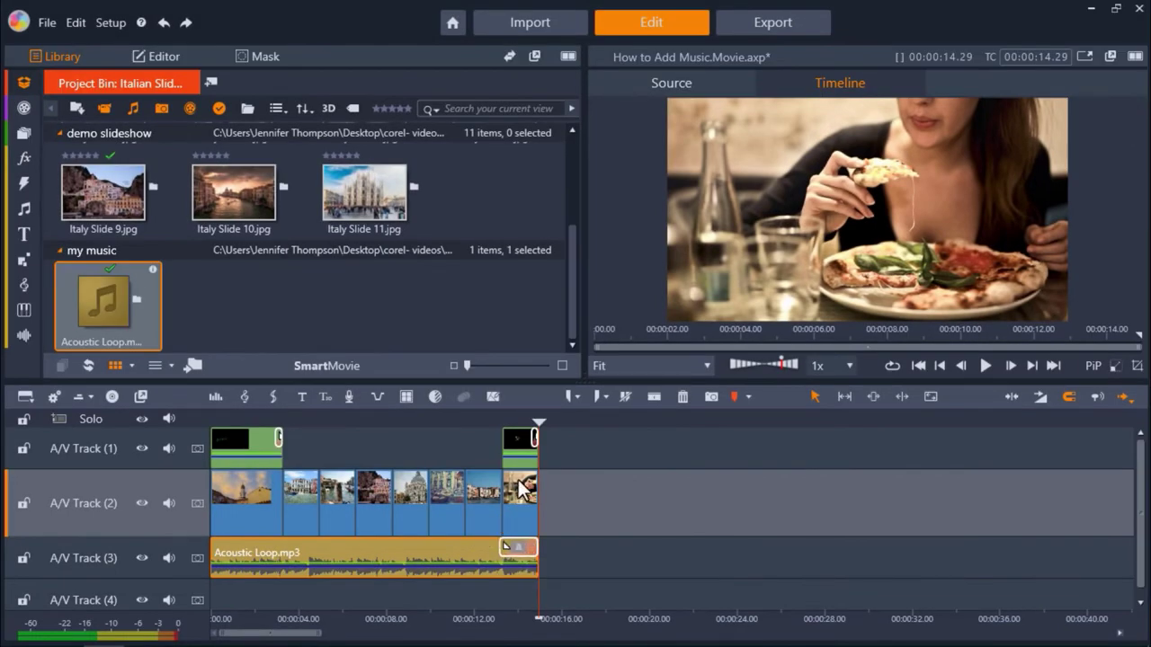
drag(538, 471, 460, 472)
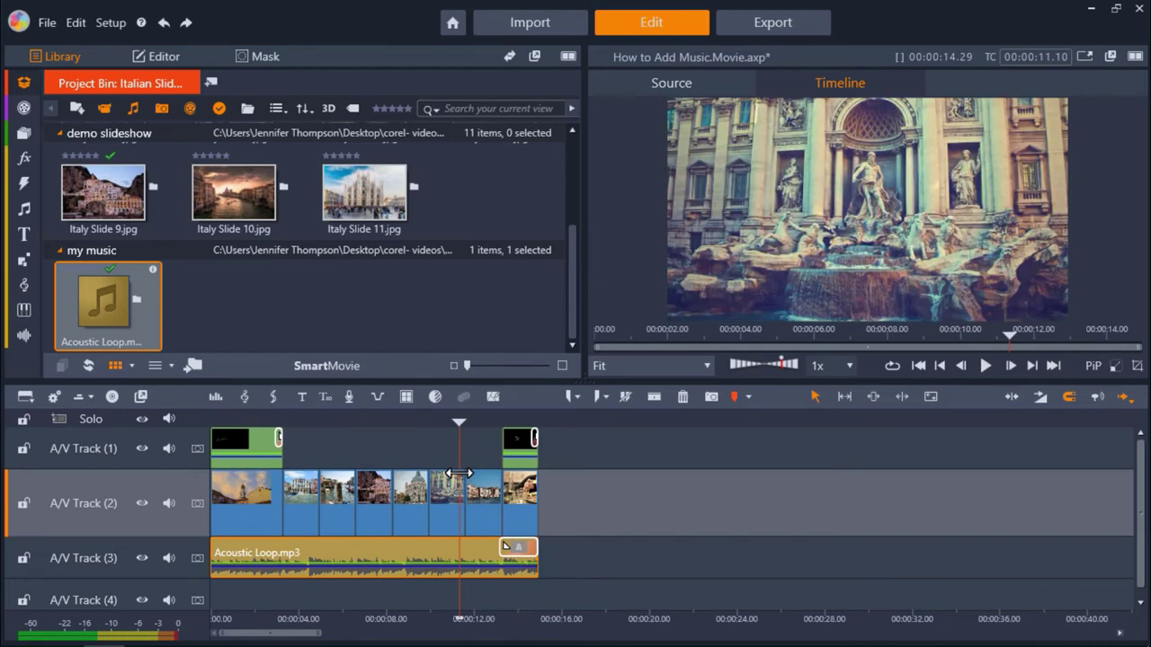
click(983, 366)
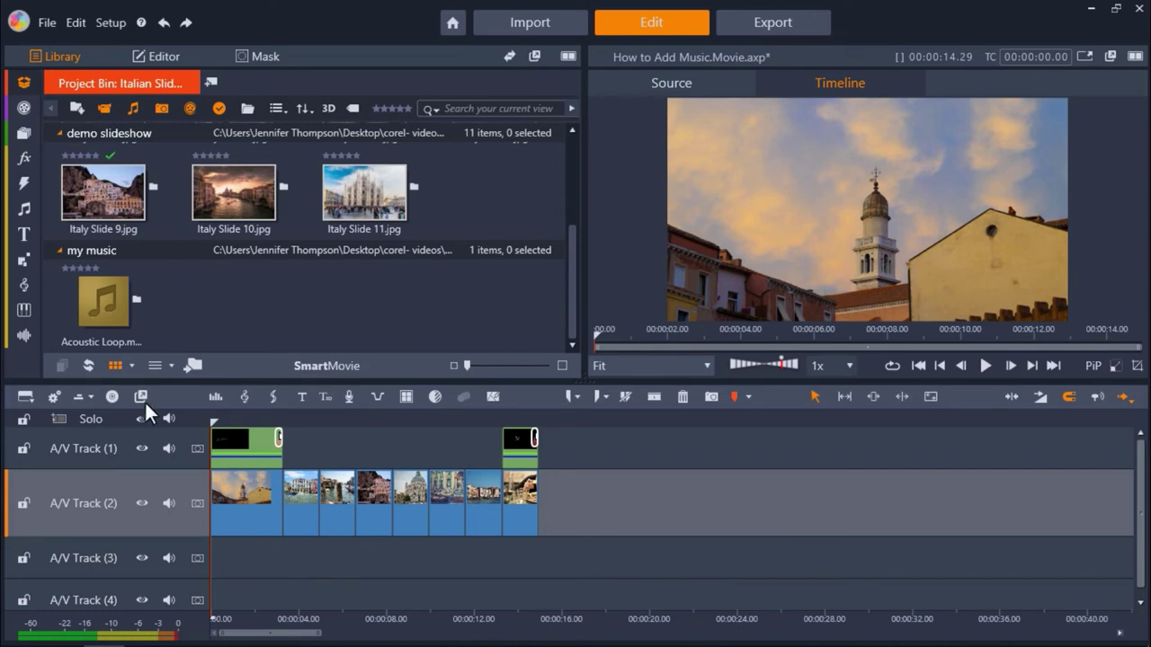
In Triple Scoop Music's Love collection, preview Beautiful, then place Amour (Instrumental) on A/V Track (3).
mouse_move(24, 315)
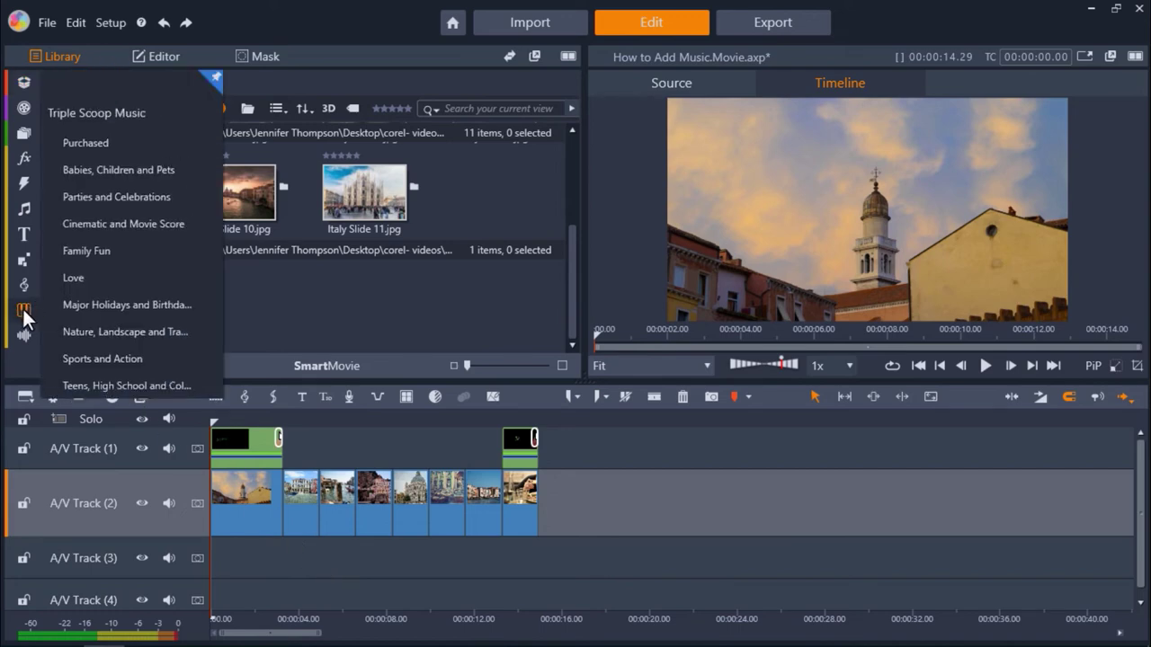
click(103, 277)
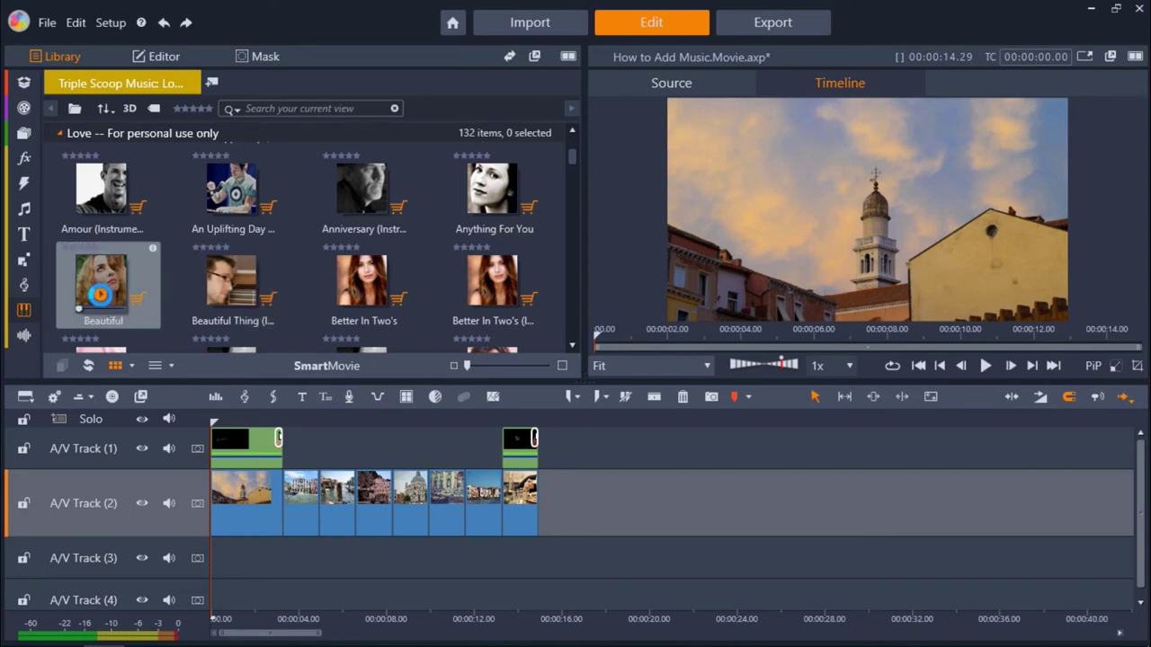
click(99, 297)
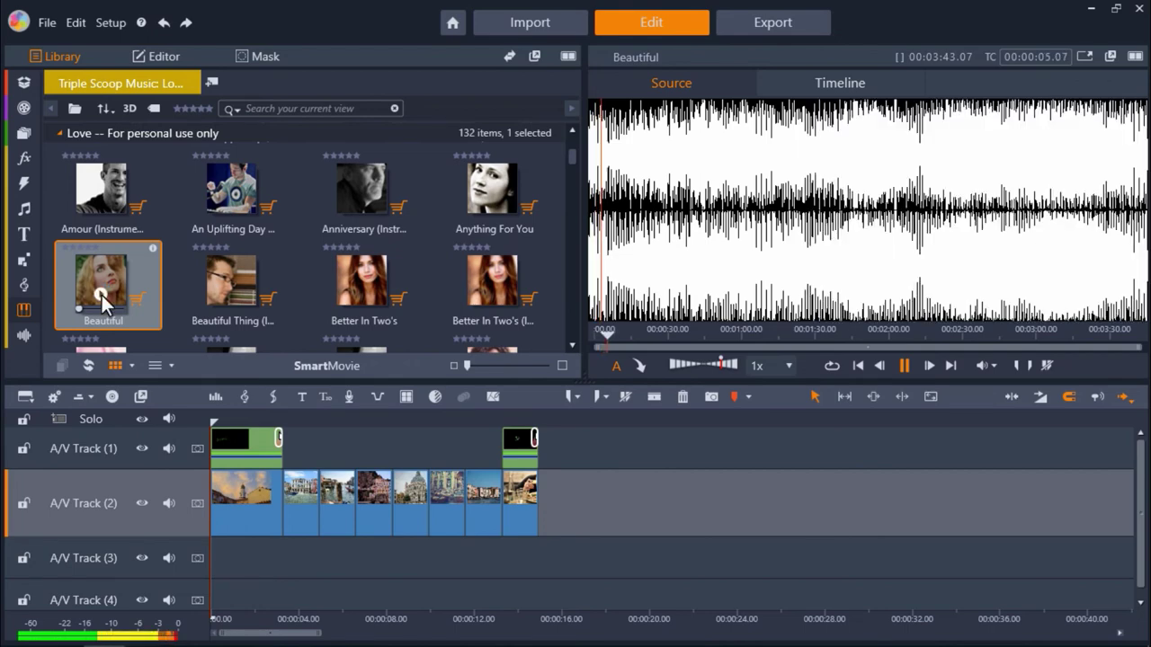
drag(90, 203, 216, 558)
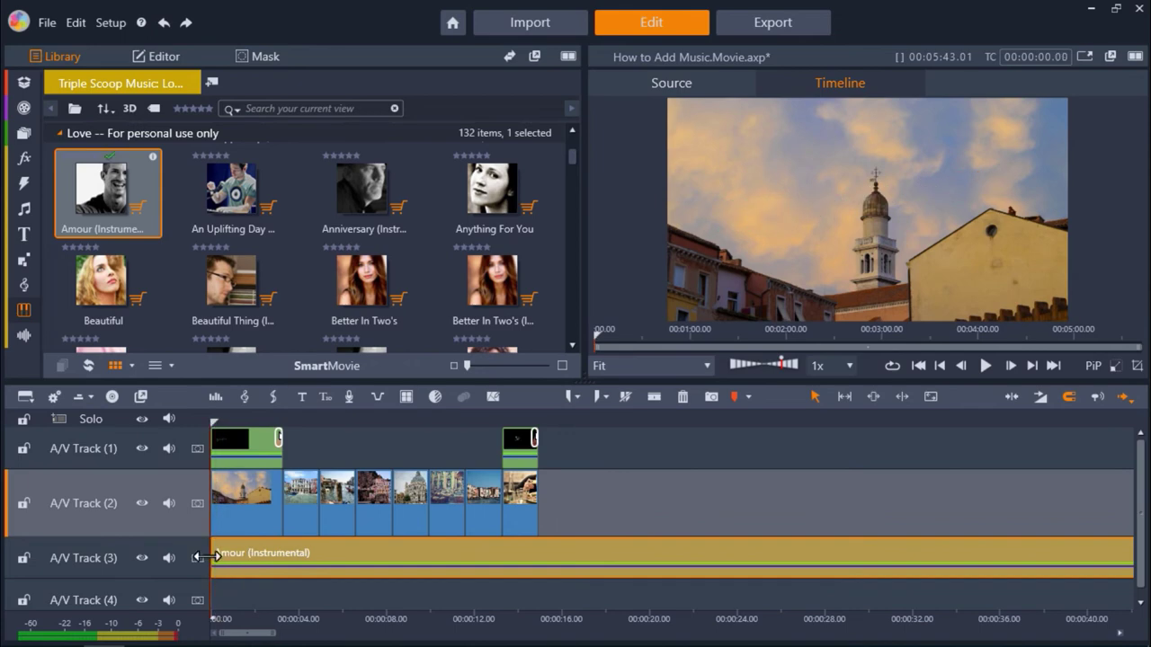
Start purchasing Amour (Instrumental) at €18.49 to reach the Corel payment form.
click(137, 208)
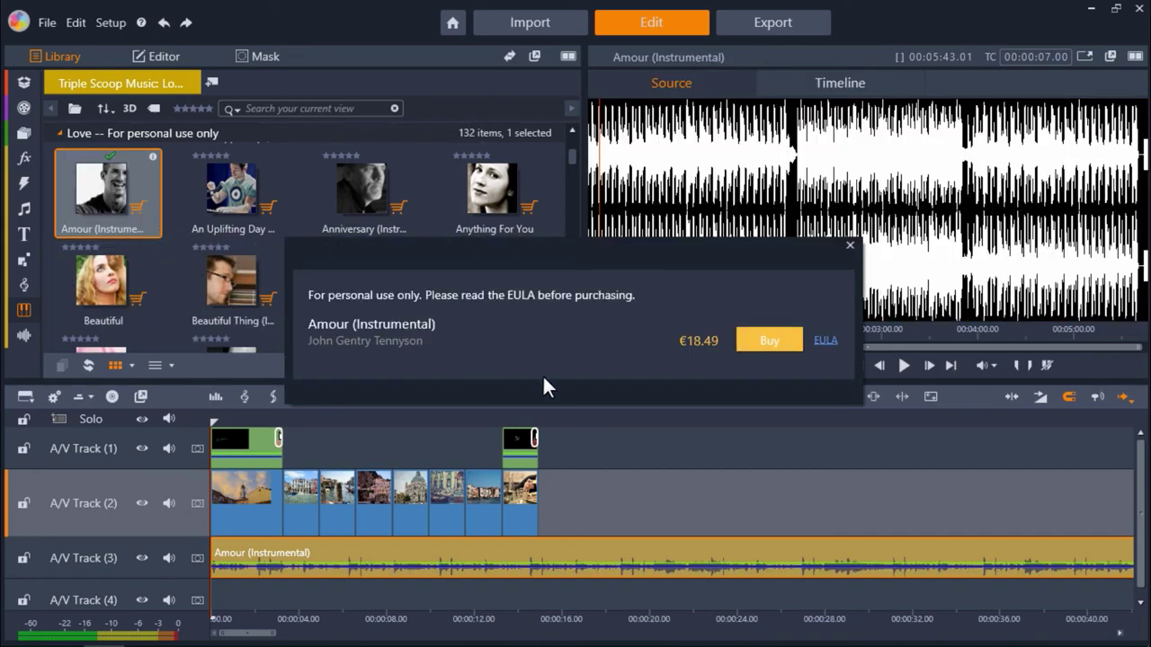
click(770, 342)
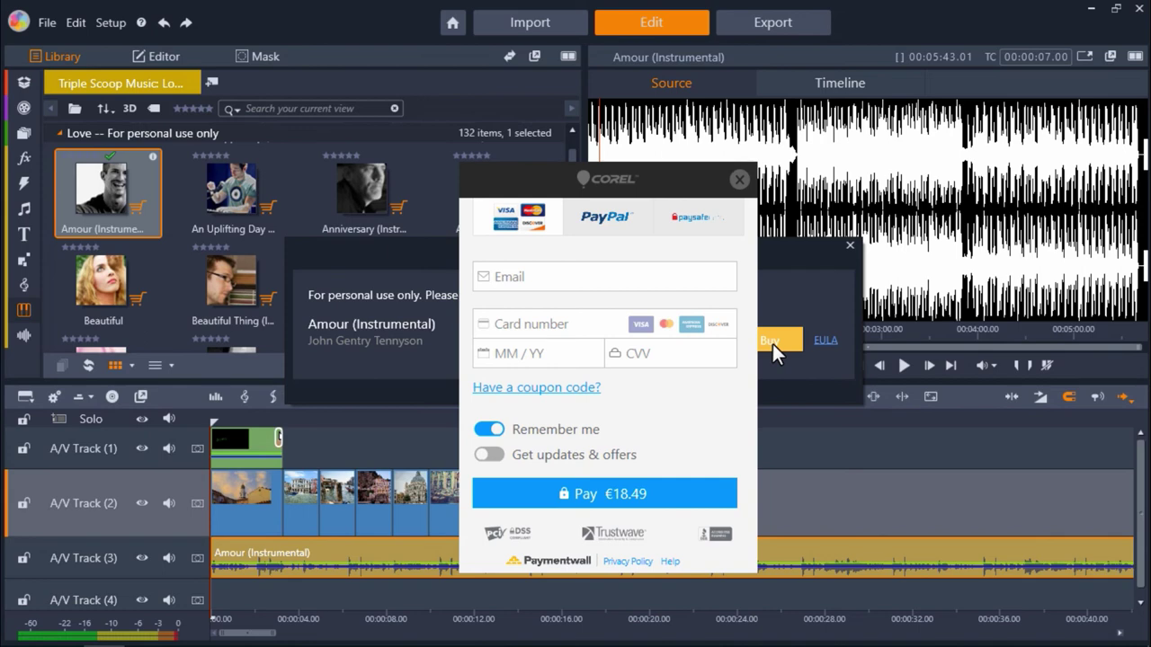
Dismiss the €18.49 Corel payment form for Amour (Instrumental) without paying.
click(739, 179)
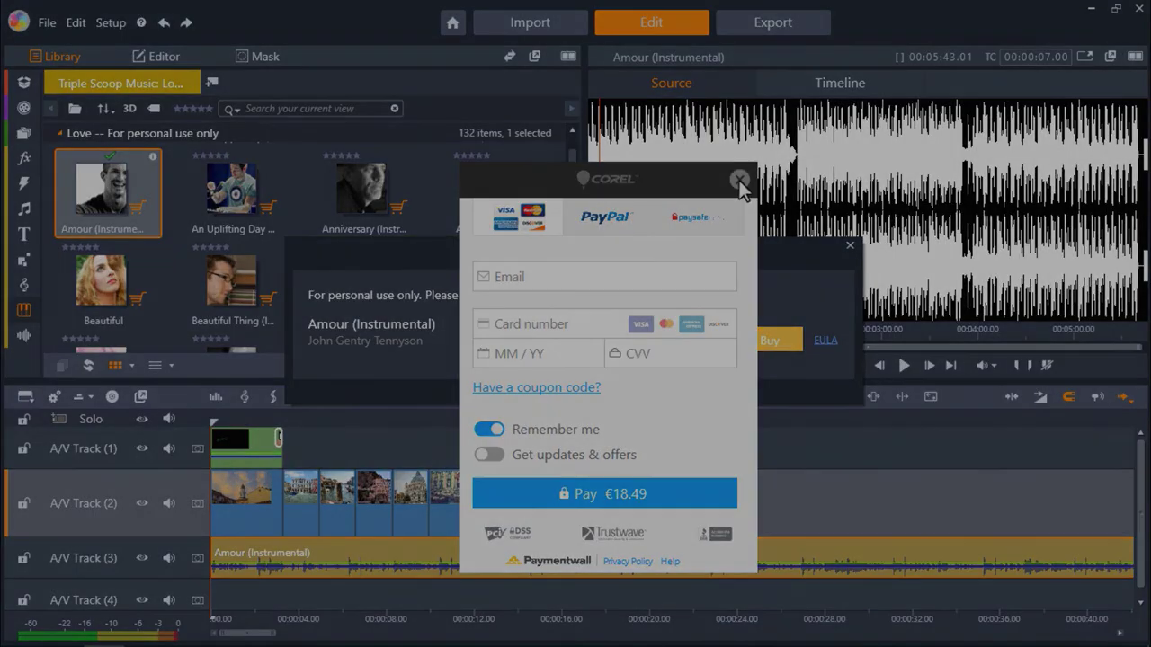